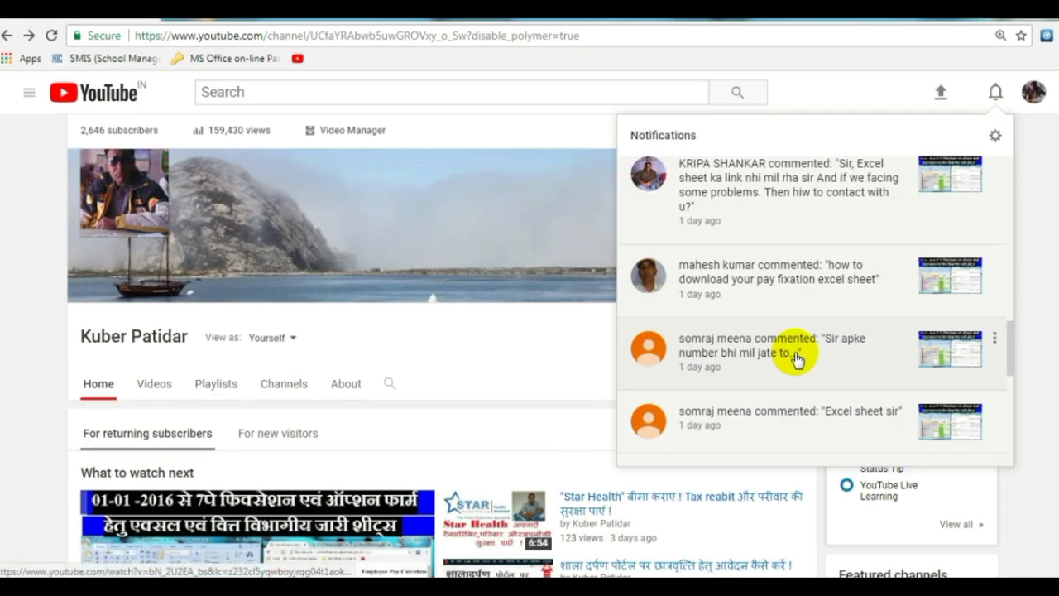
- Look through the viewers' comments in the YouTube notifications list
scroll(794, 357, "up", 10)
scroll(797, 358, "up", 2)
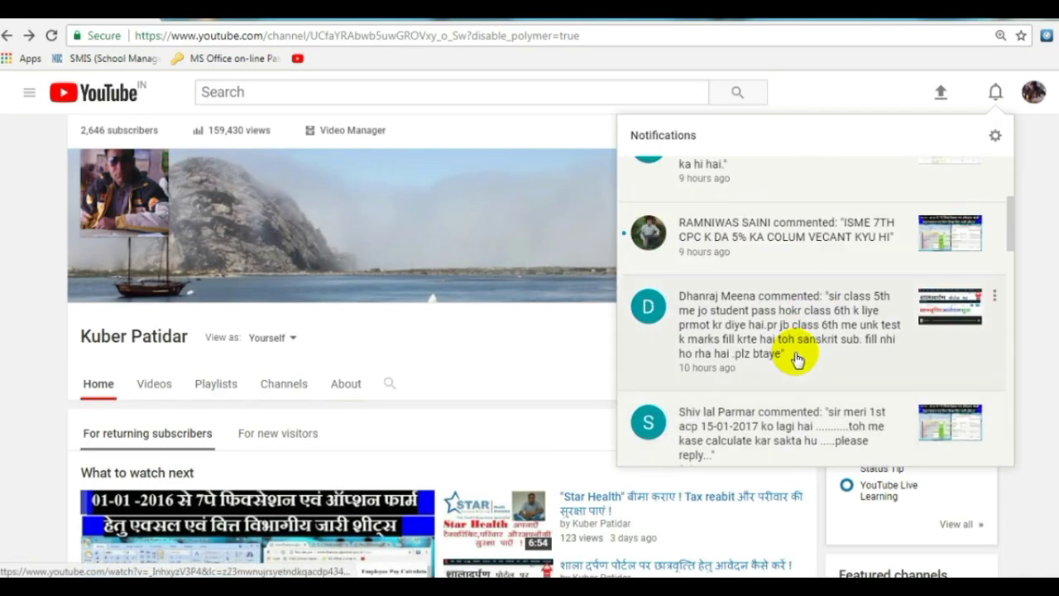
scroll(797, 357, "down", 2)
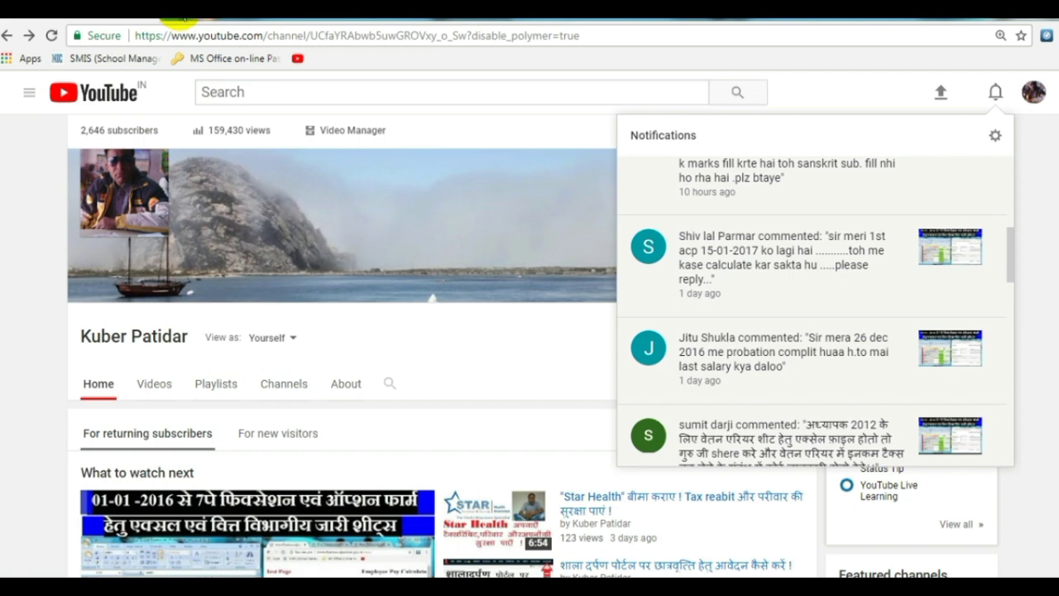
left_click_drag(1009, 257, 992, 402)
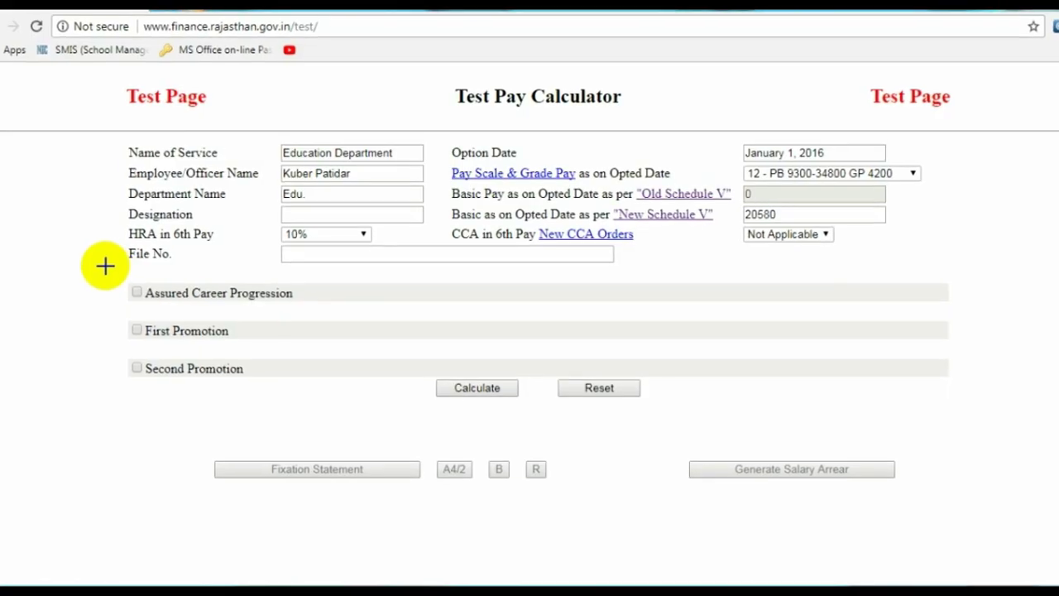
mouse_move(152, 187)
left_mouse_down()
mouse_move(152, 261)
mouse_move(360, 469)
left_mouse_up()
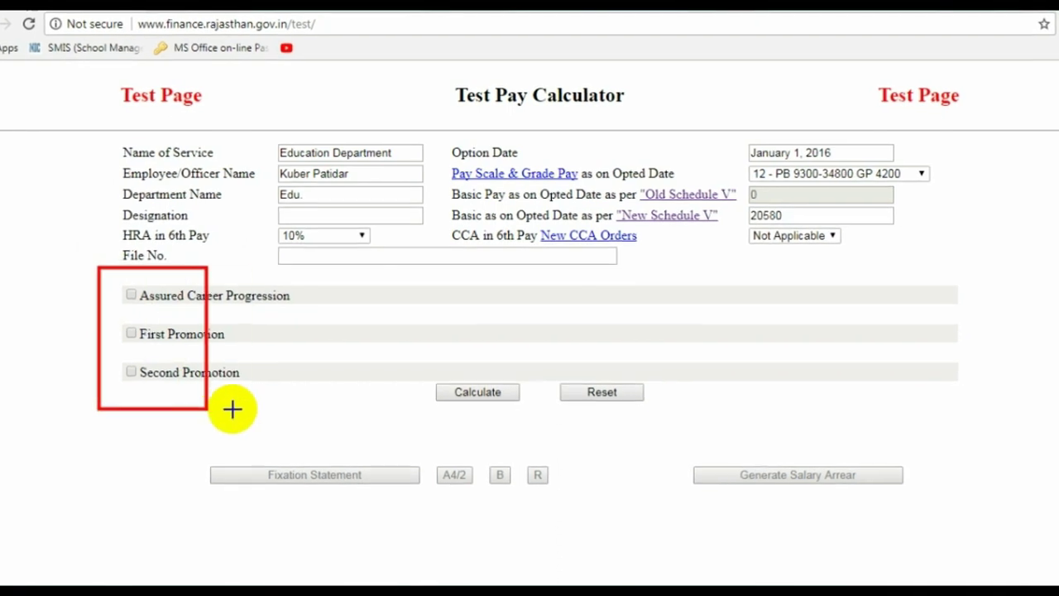
left_click_drag(232, 408, 407, 417)
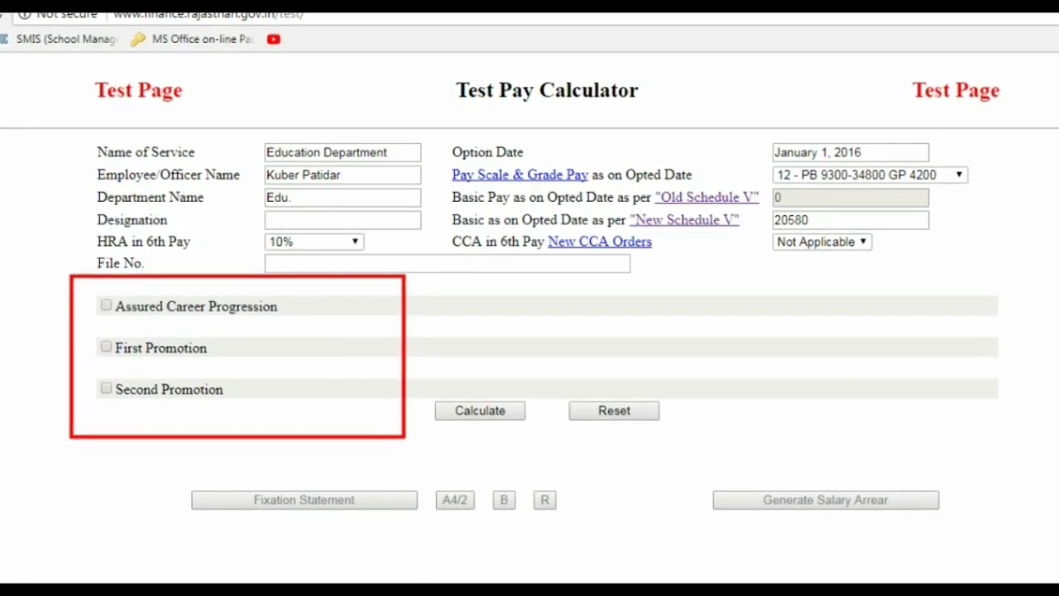
key("Escape")
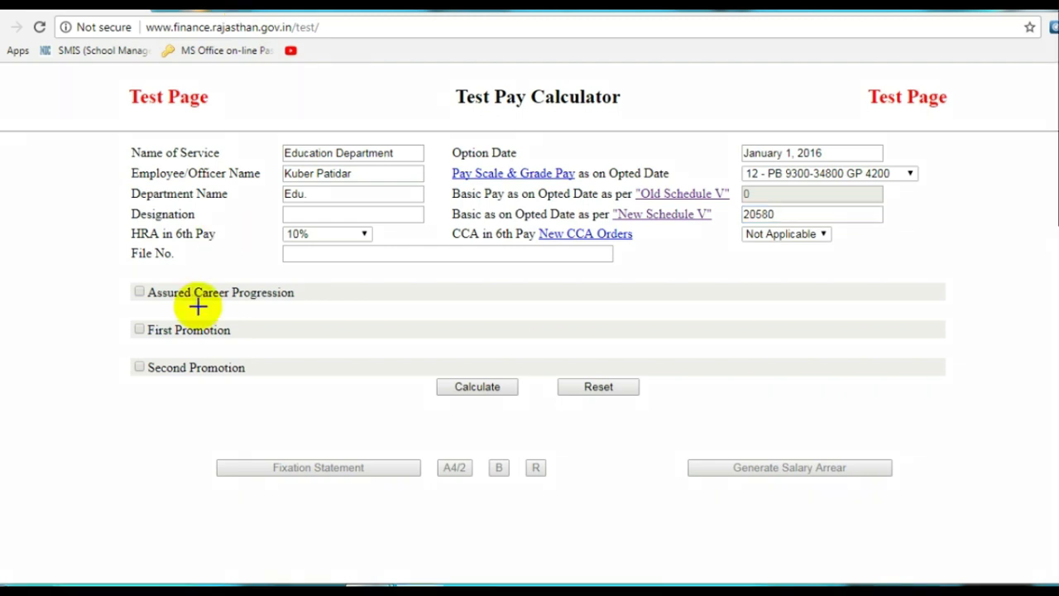
mouse_move(101, 259)
left_mouse_down()
mouse_move(140, 359)
mouse_move(430, 402)
left_mouse_up()
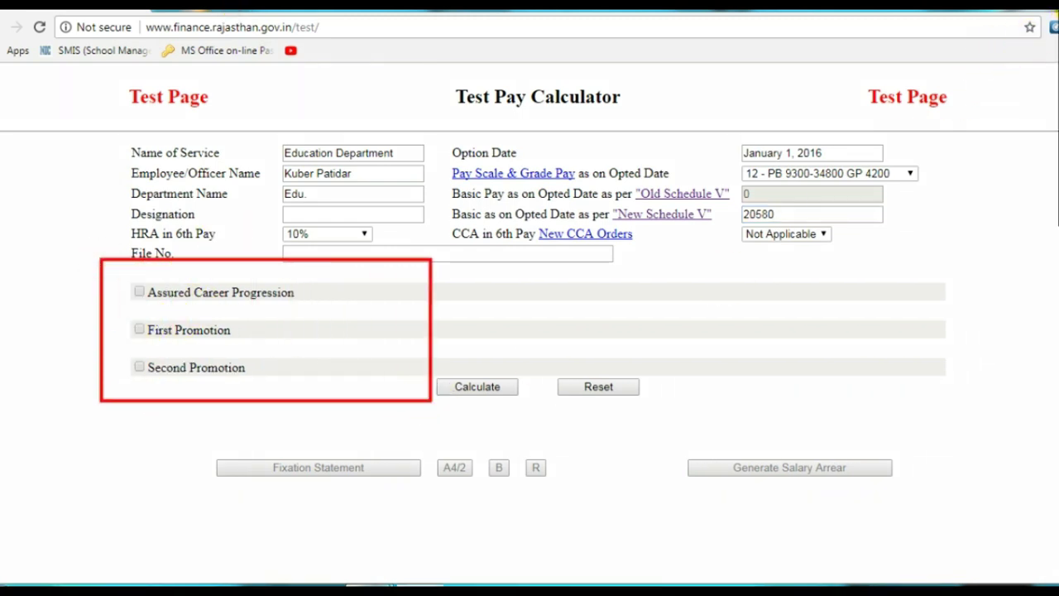
key("Escape")
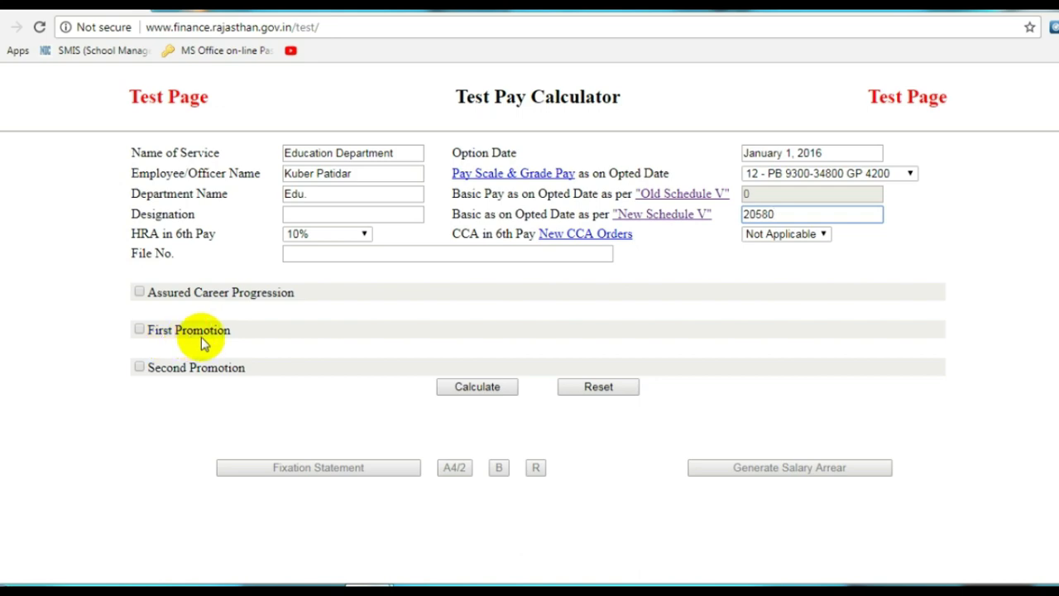
- Enable the Second Promotion section in the Test Pay Calculator and try to calculate the pay with it alone
left_click(196, 367)
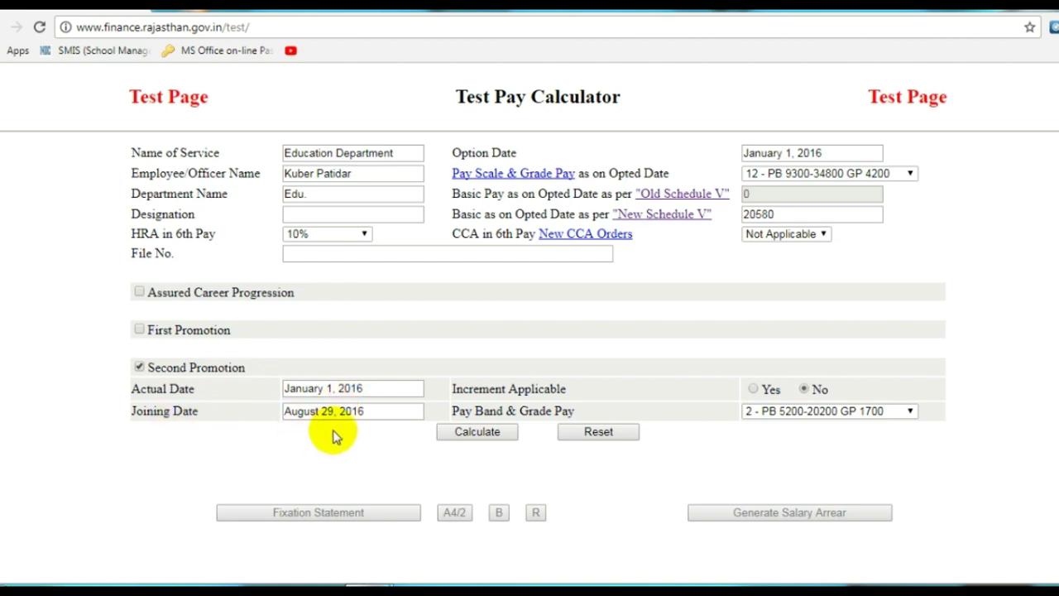
left_click(487, 440)
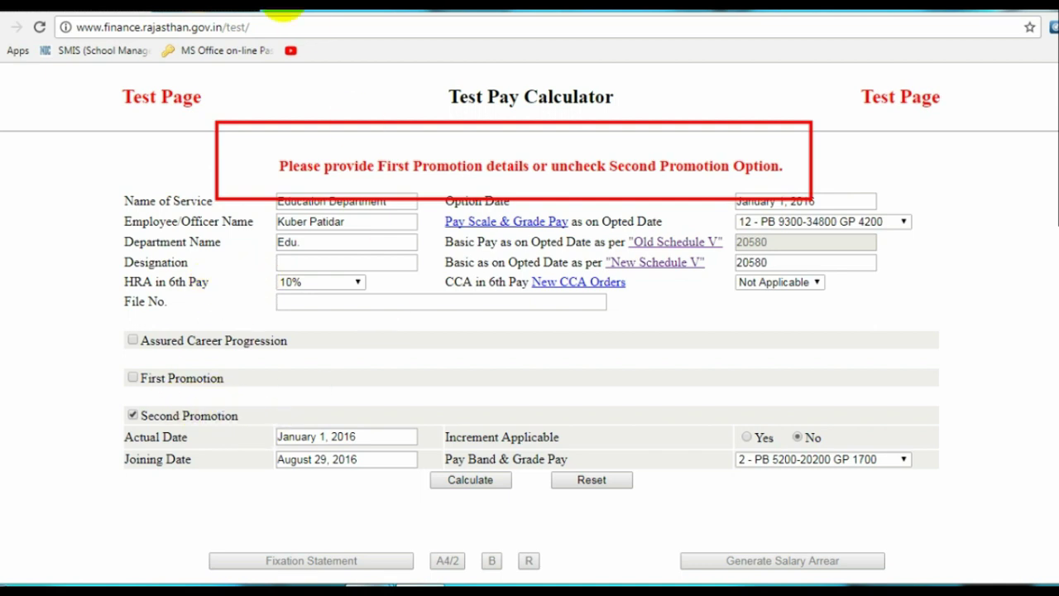
- Enable the First Promotion section and view the years available for its Actual Date
left_click(207, 378)
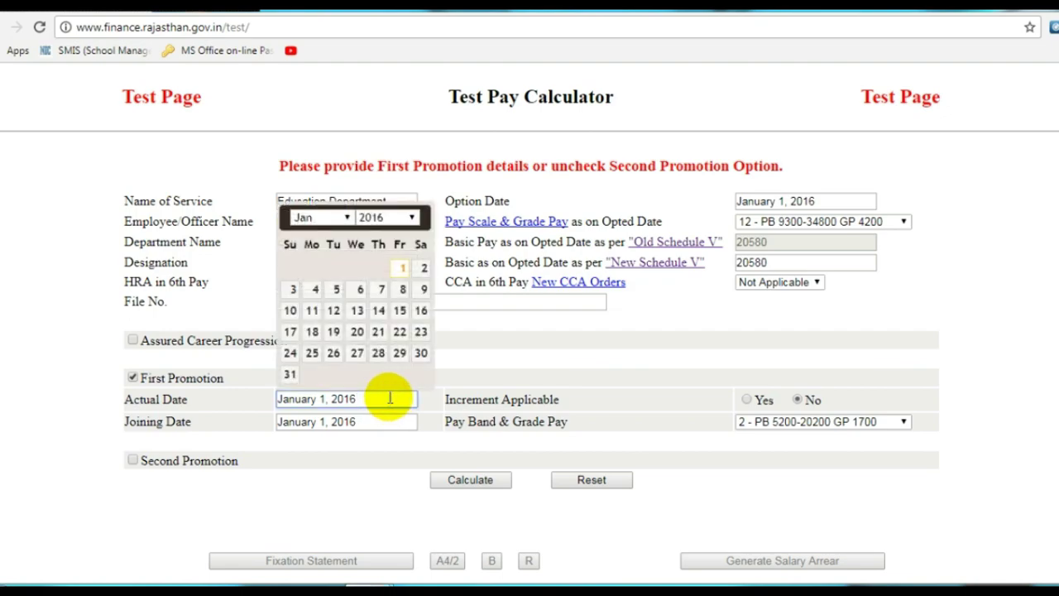
left_click(407, 217)
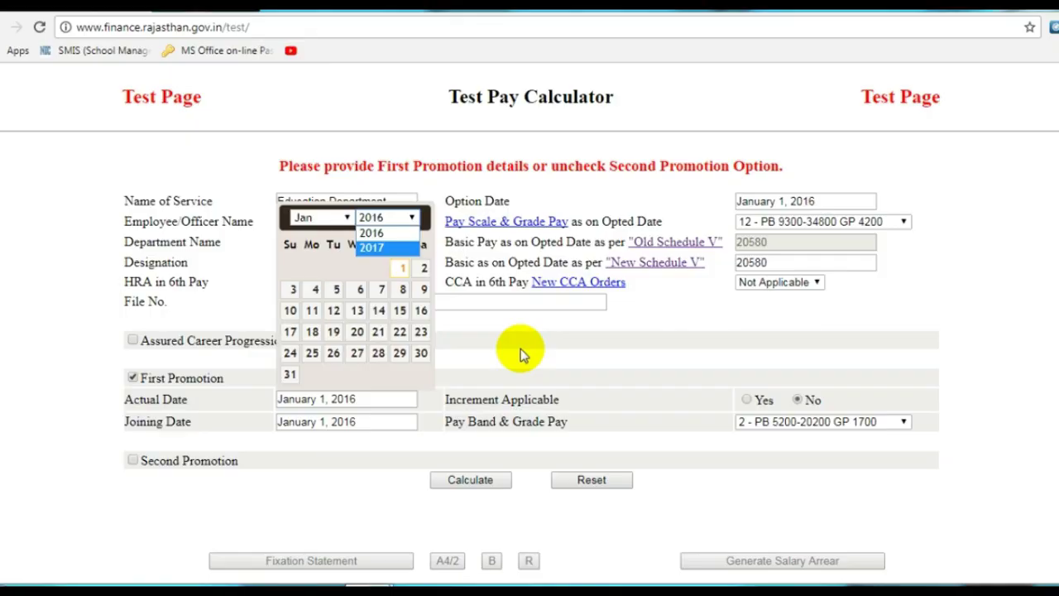
left_click(520, 348)
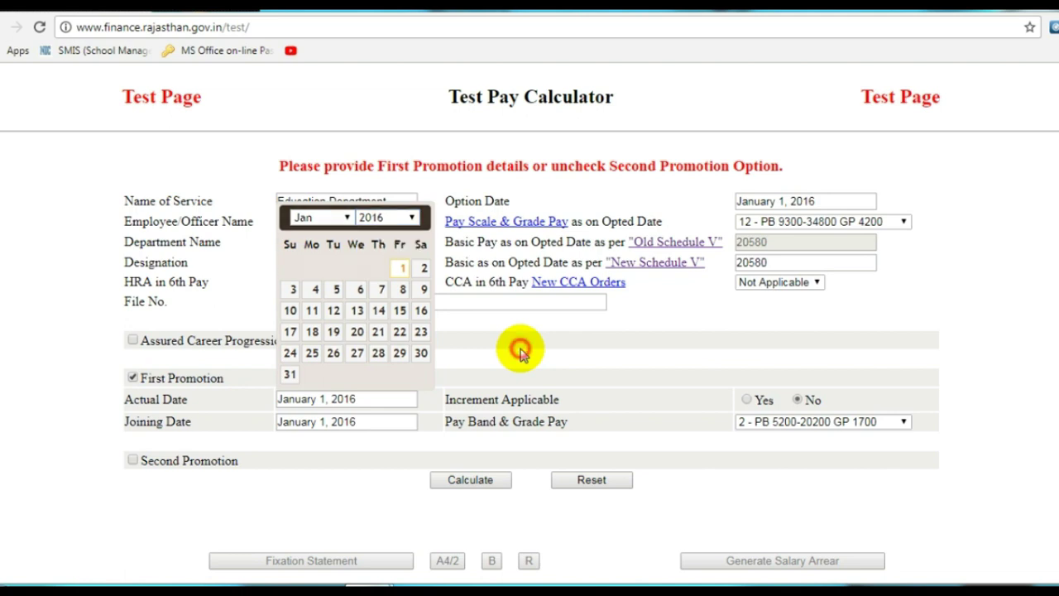
left_click(520, 348)
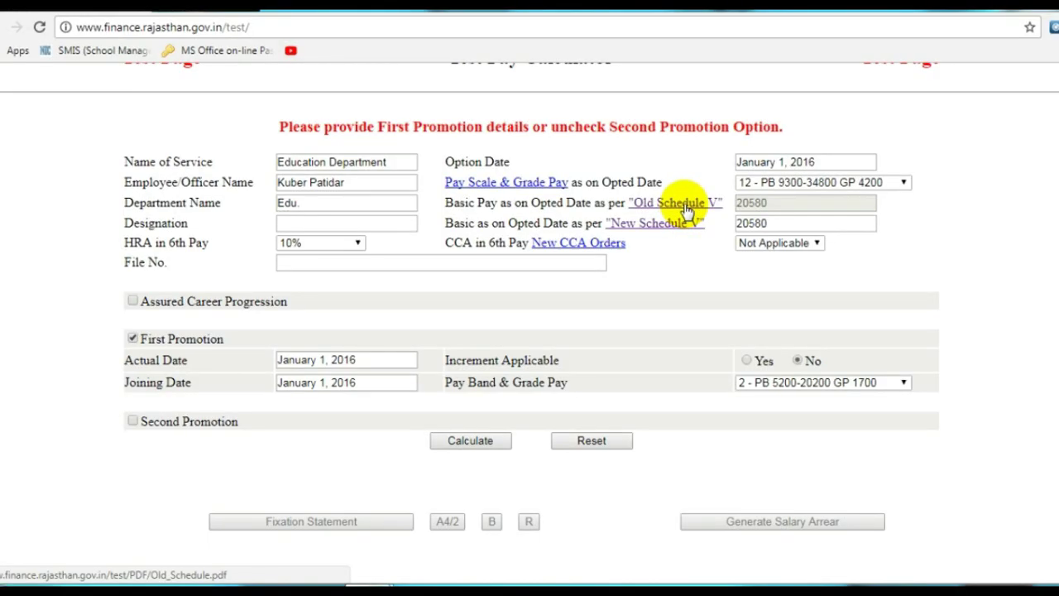
- Open the "Old Schedule V" document from the calculator and review its entry pay tables on both pages
left_click(683, 205)
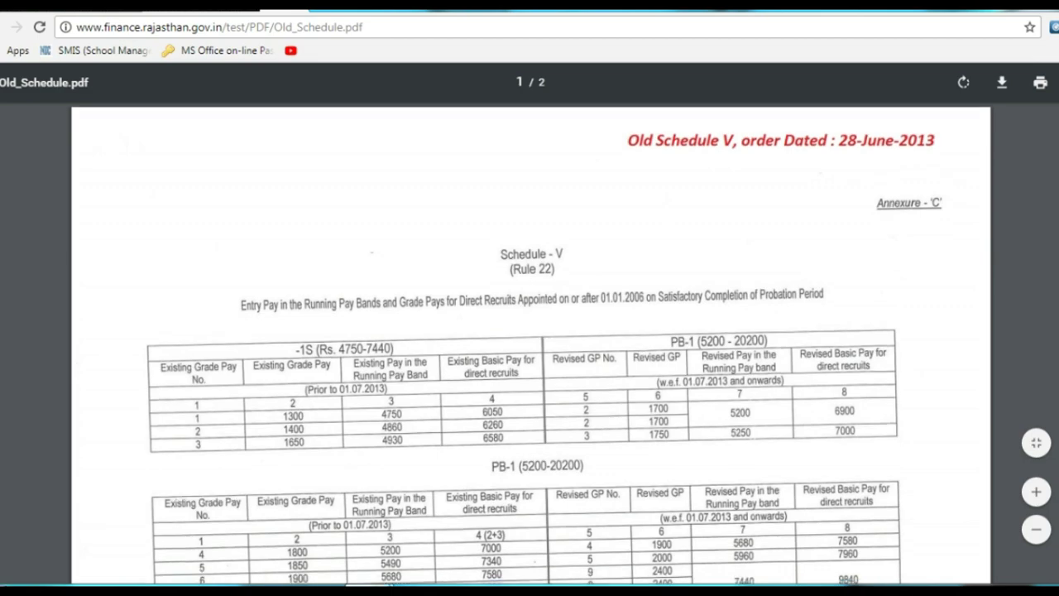
scroll(530, 344, "down", 5)
scroll(530, 343, "up", 2)
scroll(530, 331, "up", 2)
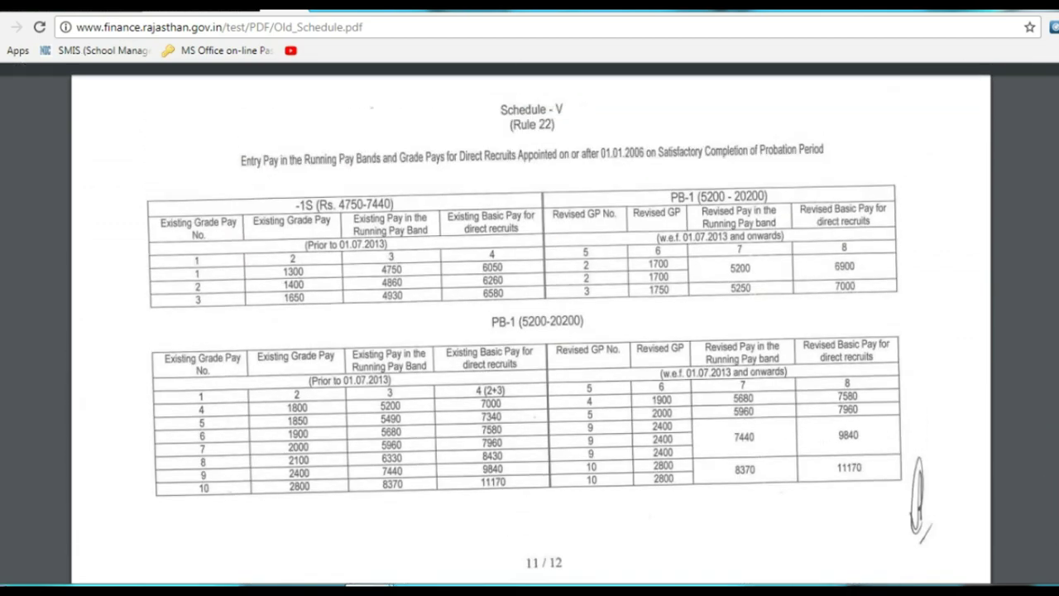
scroll(529, 331, "down", 5)
scroll(983, 449, "down", 4)
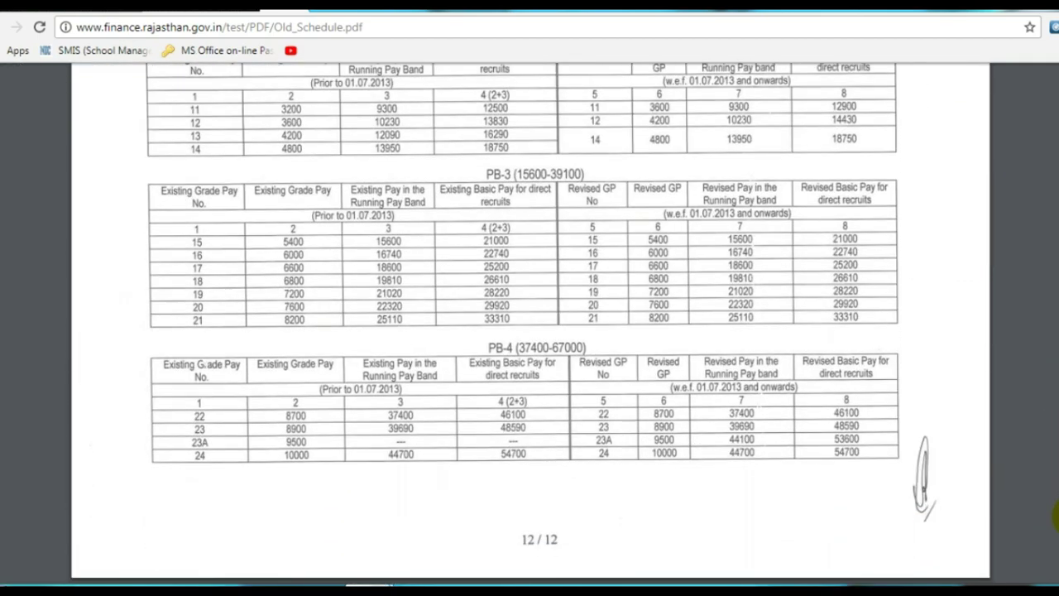
scroll(379, 124, "up", 3)
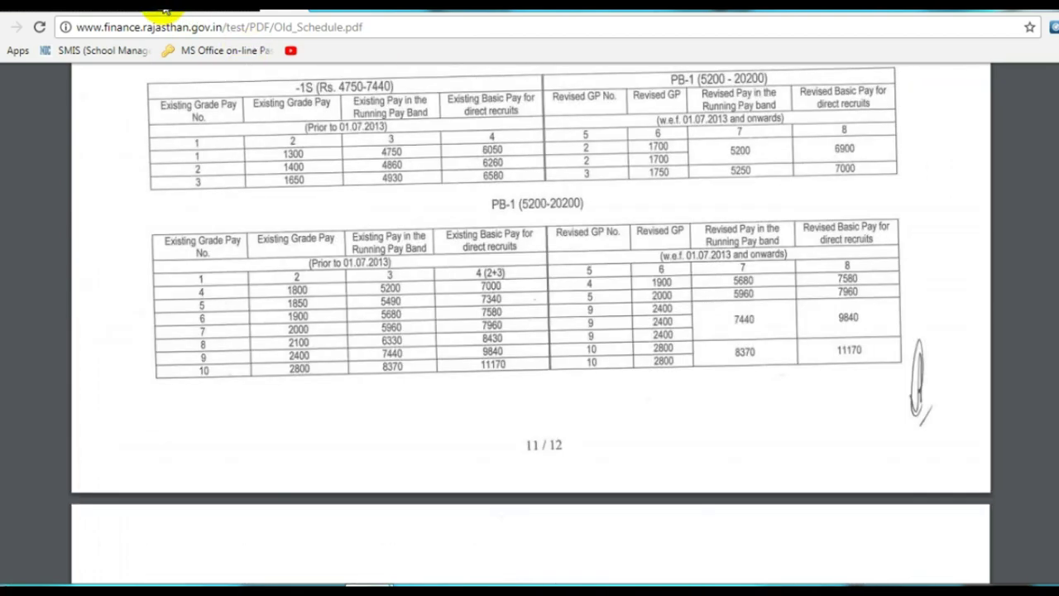
- Return to the pay calculator, open the "New Schedule V" document and review its PB-1 to PB-3 entry pay tables
left_click(168, 11)
left_click(659, 225)
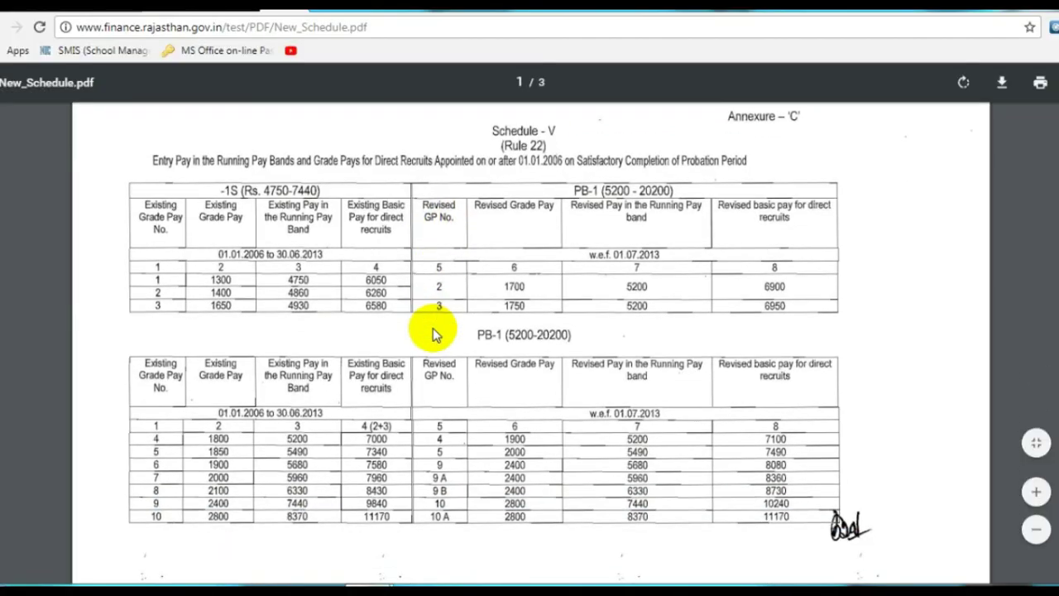
scroll(434, 331, "down", 2)
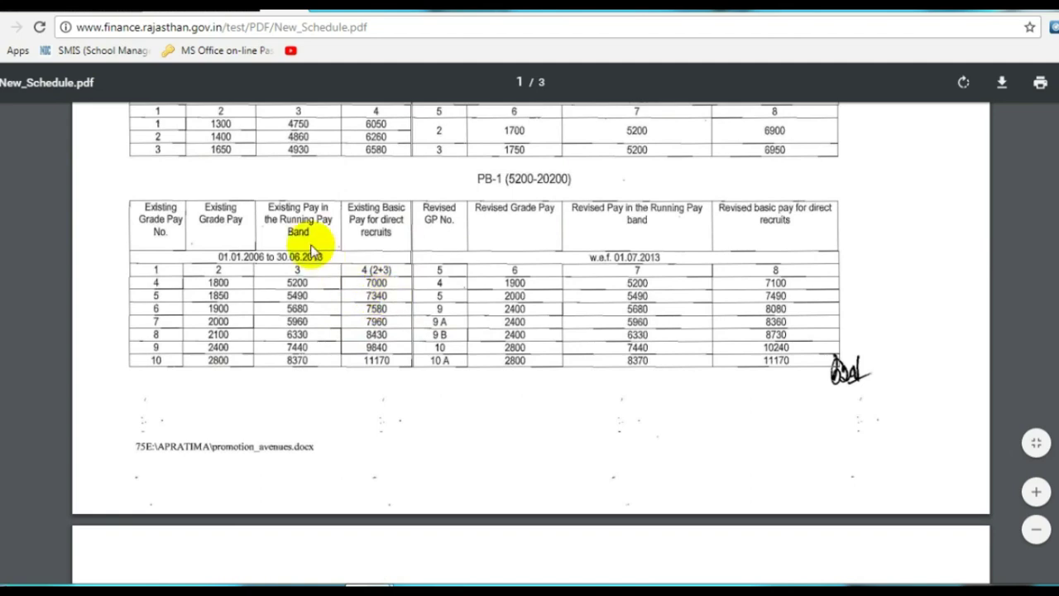
scroll(424, 336, "down", 4)
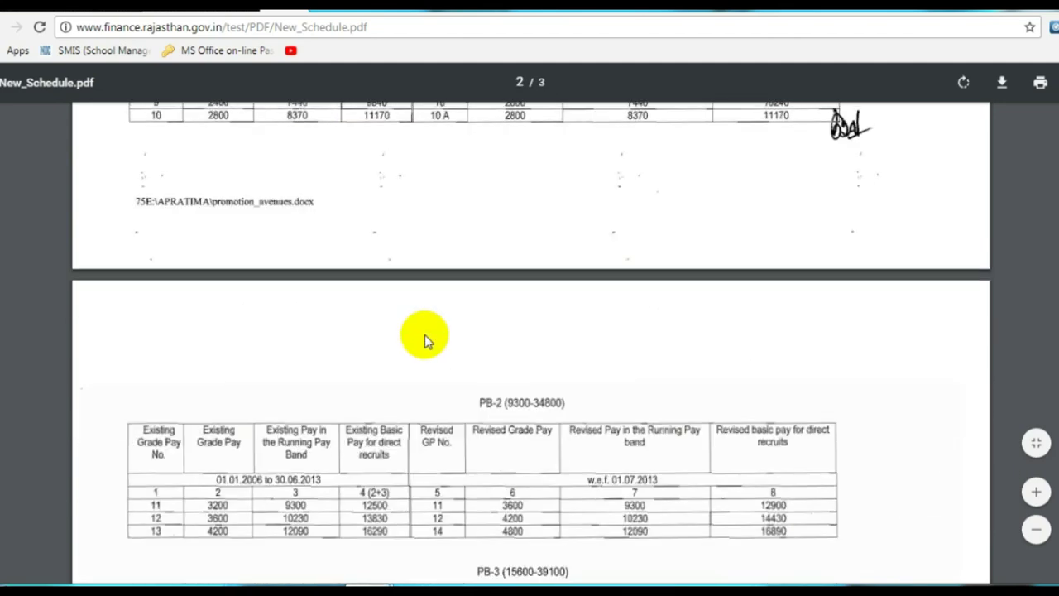
scroll(424, 334, "down", 2)
scroll(378, 173, "up", 1)
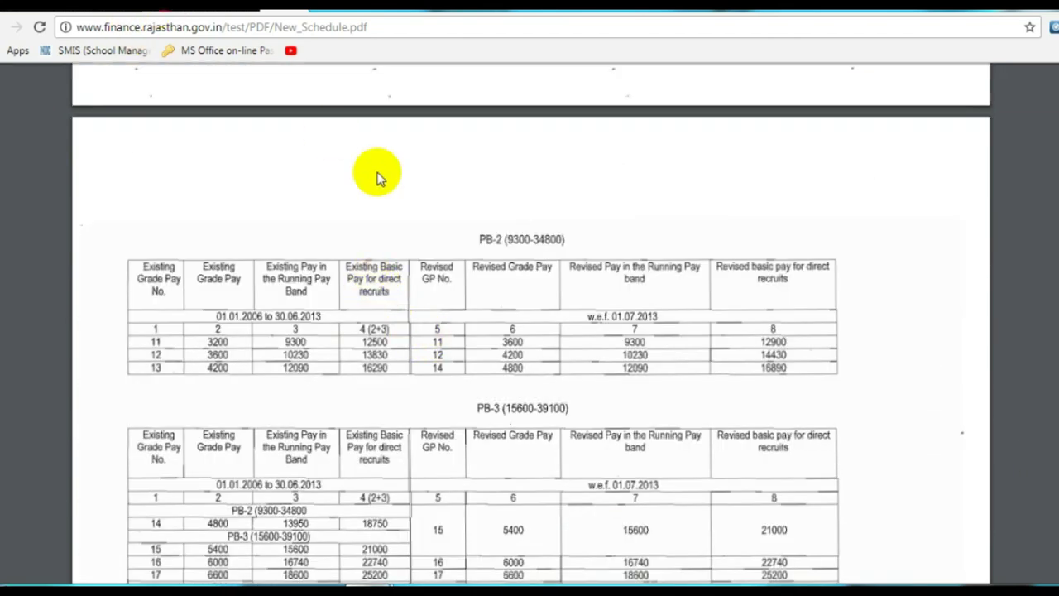
- Switch to the option form PDF in Google Drive and review its option and undertaking sections
left_click(165, 10)
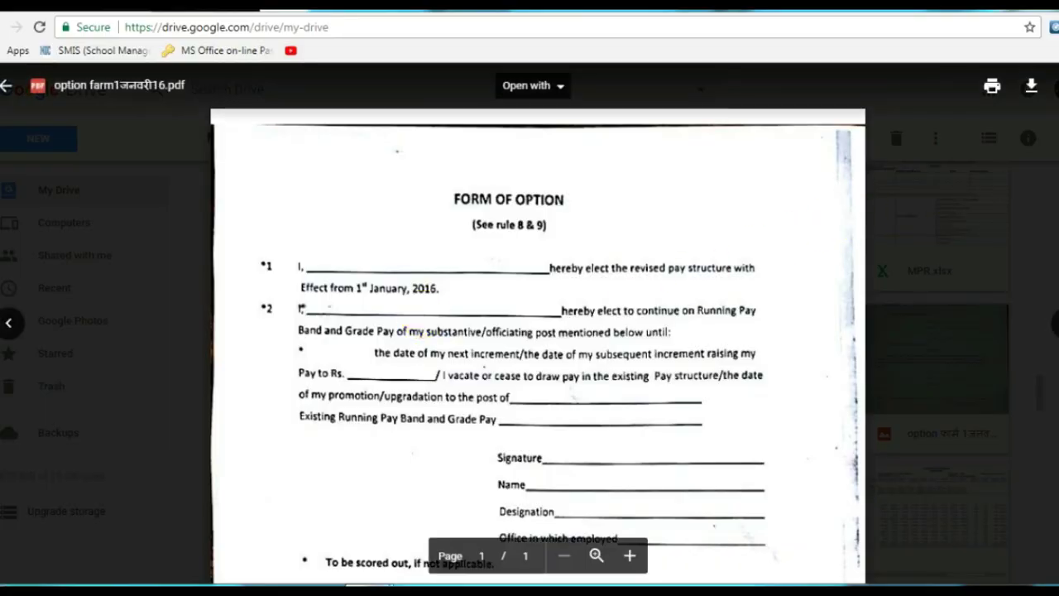
scroll(860, 470, "down", 5)
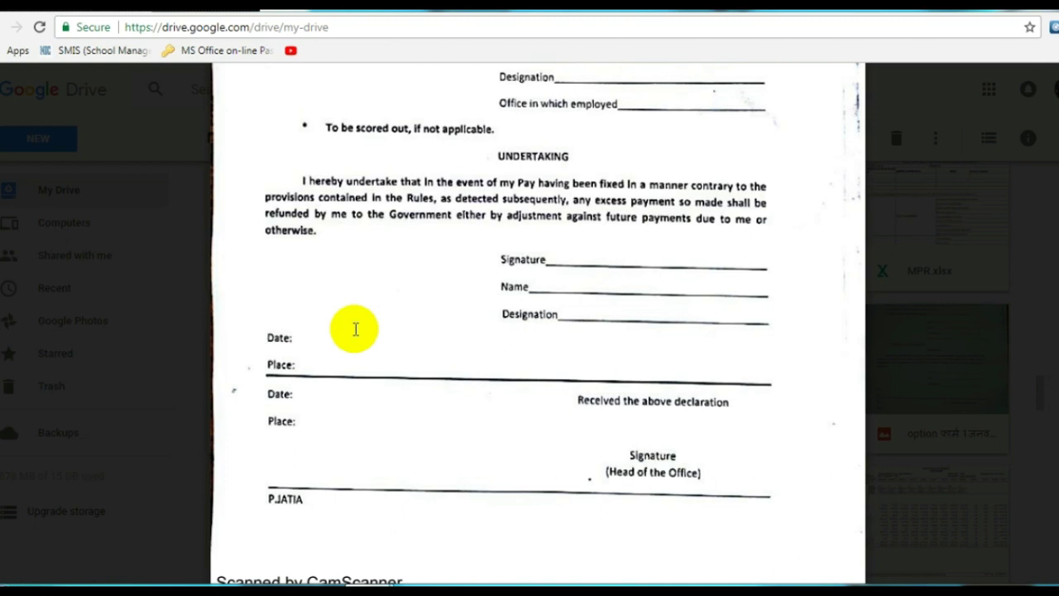
scroll(355, 329, "up", 5)
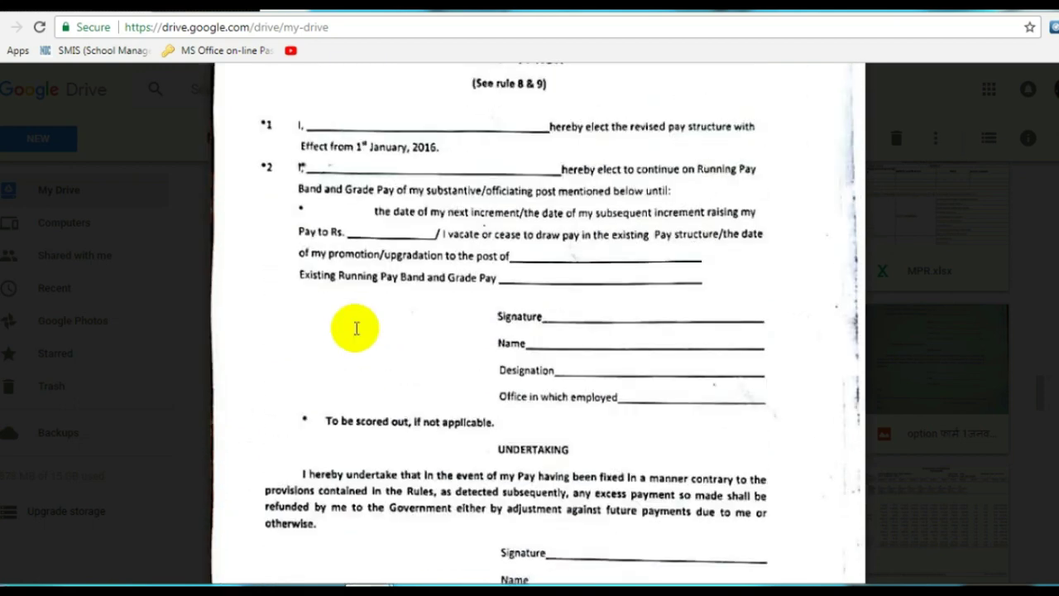